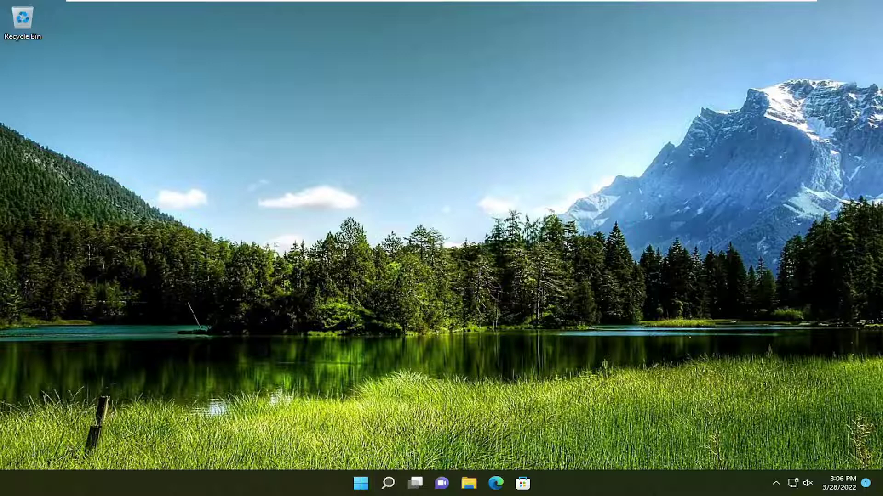
{"action": "right_click", "coordinate": [364, 485]}
{"action": "mouse_move", "coordinate": [349, 439]}
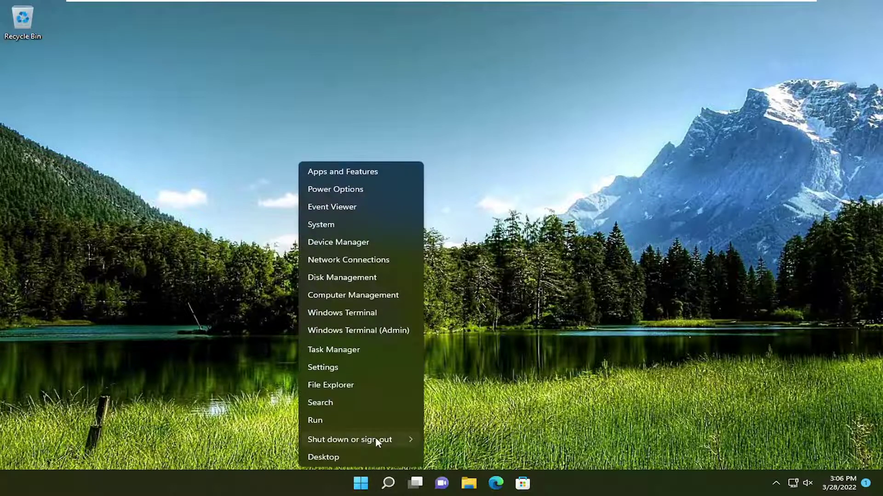